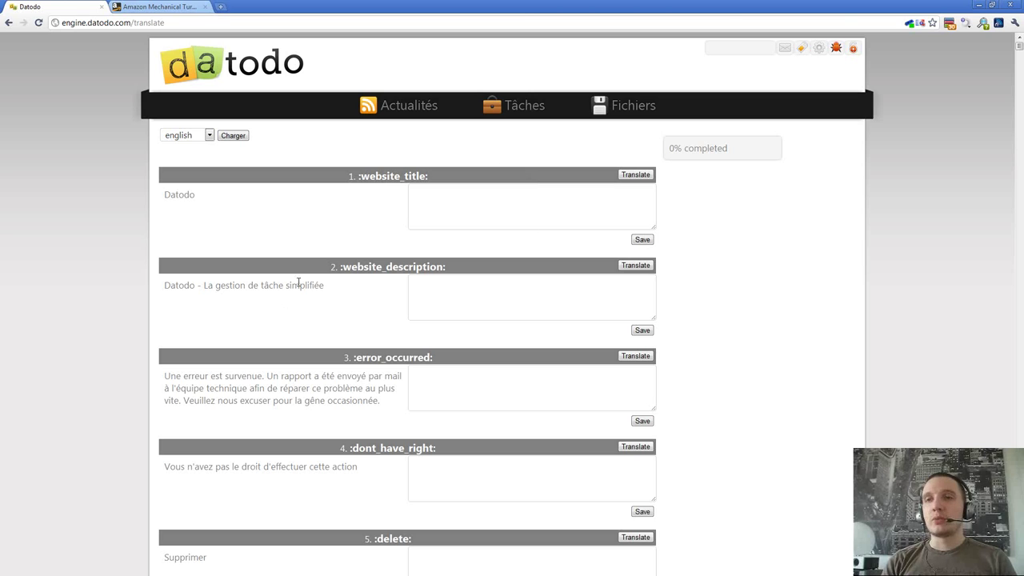
# Step: Load the English translations into the site's string translation list
pyautogui.scroll(-2, 256, 380)
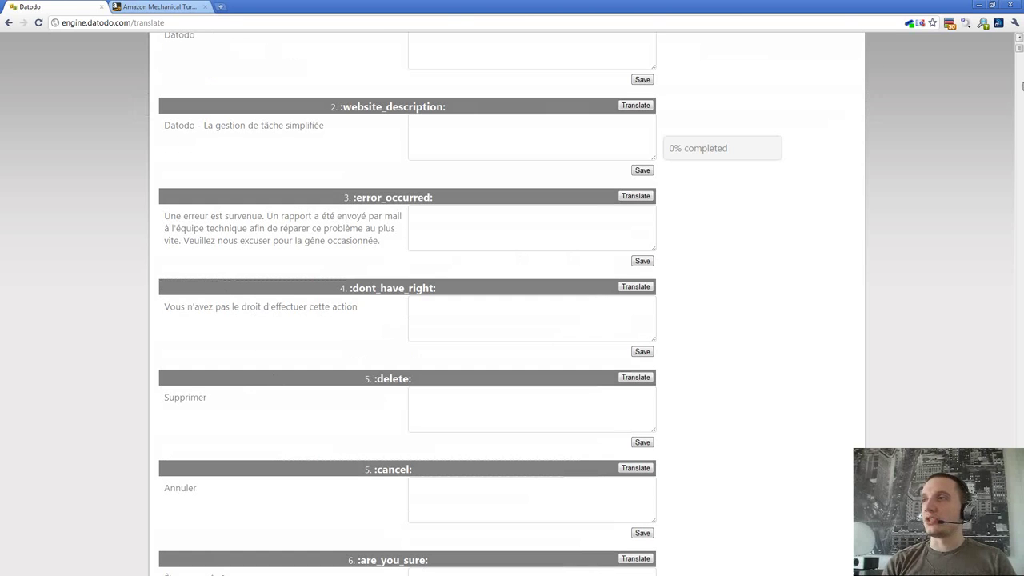
pyautogui.moveTo(1019, 48)
pyautogui.mouseDown()
pyautogui.moveTo(1019, 59)
pyautogui.moveTo(1019, 47)
pyautogui.mouseUp()
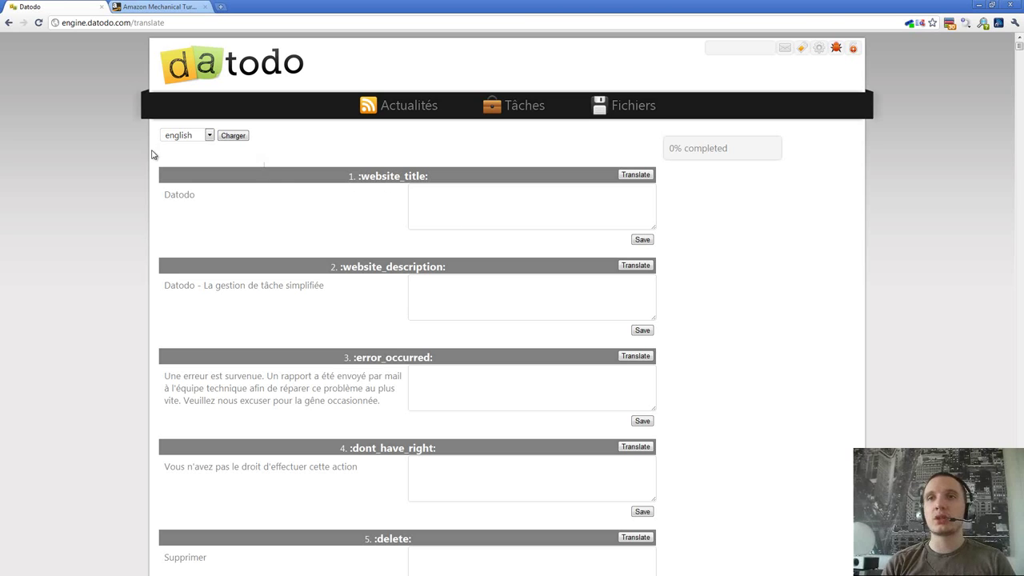
pyautogui.click(194, 139)
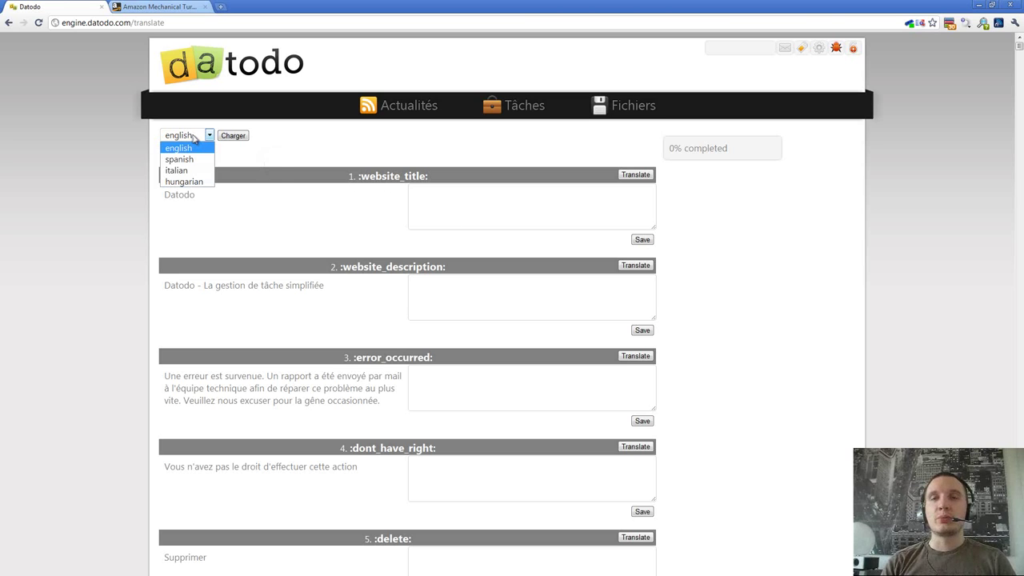
pyautogui.click(194, 140)
pyautogui.click(233, 135)
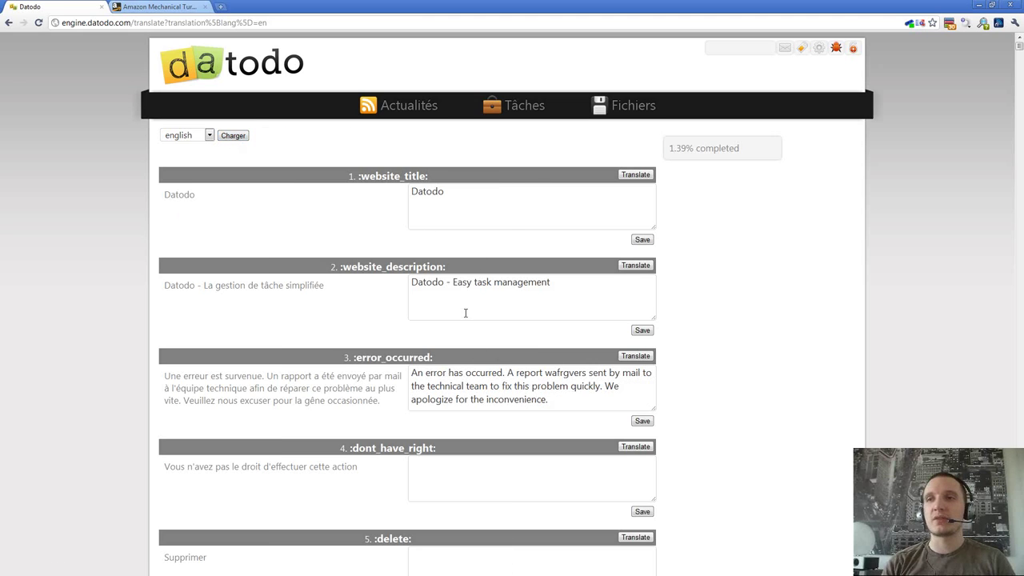
# Step: Fill the :cancel: entry with its automatic English translation, save it, and check the completion percentage
pyautogui.click(464, 285)
pyautogui.scroll(-1, 503, 315)
pyautogui.scroll(-1, 503, 315)
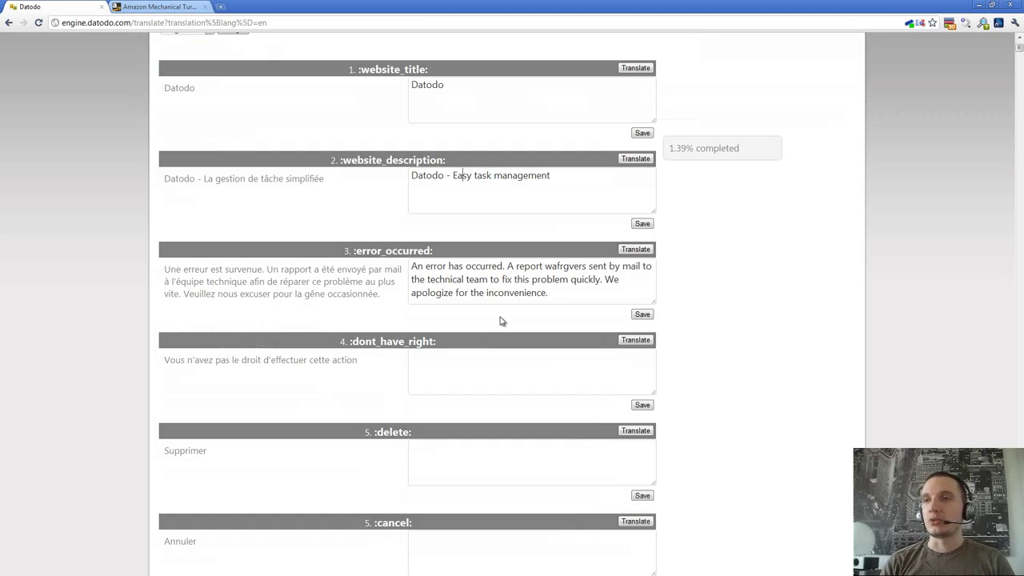
pyautogui.scroll(-5, 457, 352)
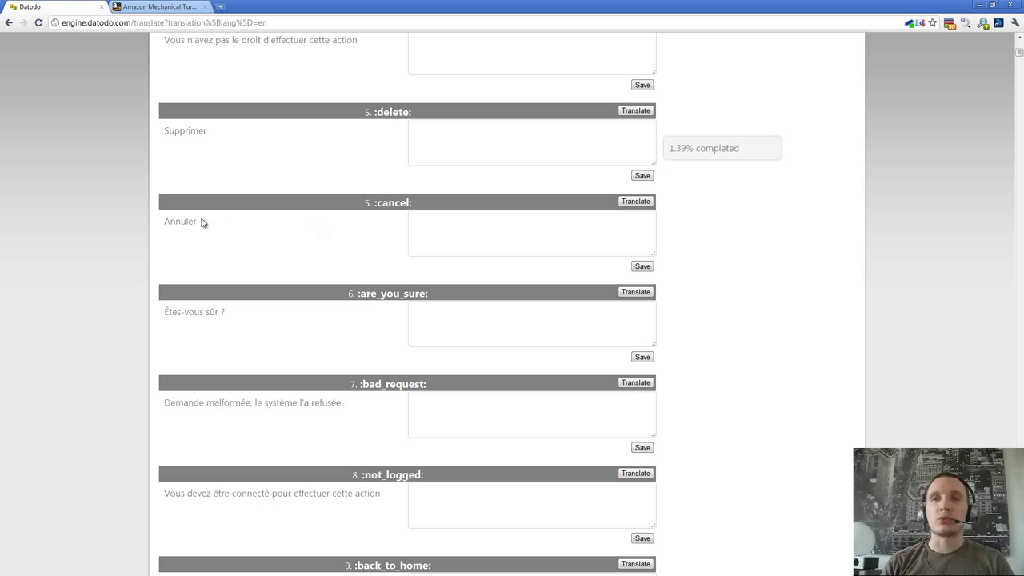
pyautogui.click(637, 201)
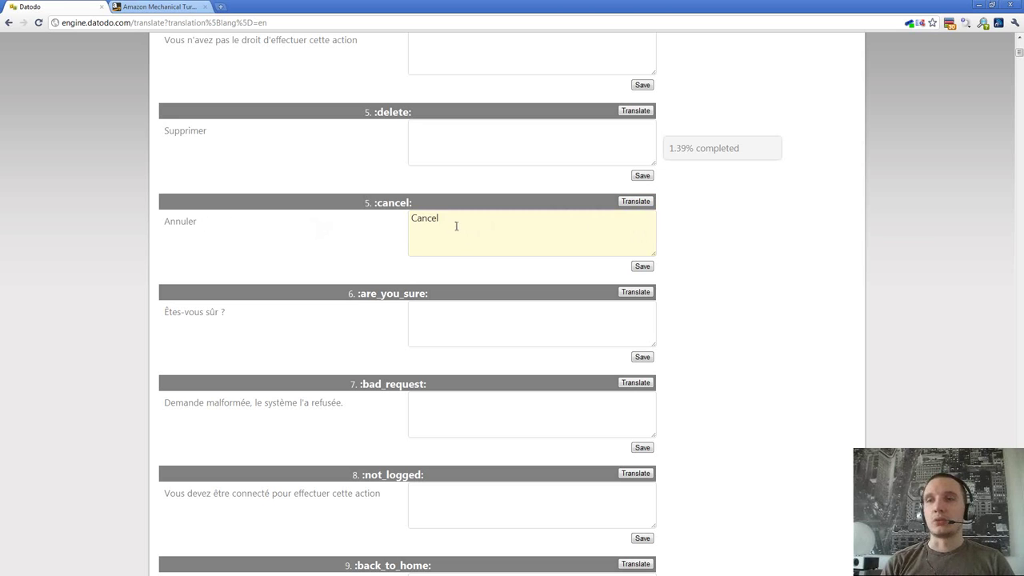
pyautogui.hotkey('ctrl', 'a')
pyautogui.press('Right')
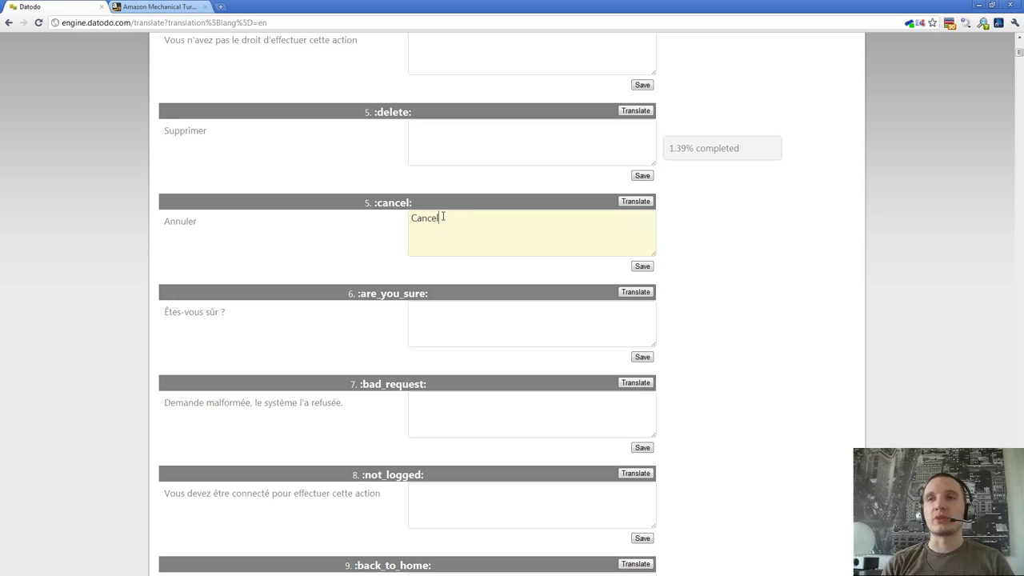
pyautogui.click(642, 267)
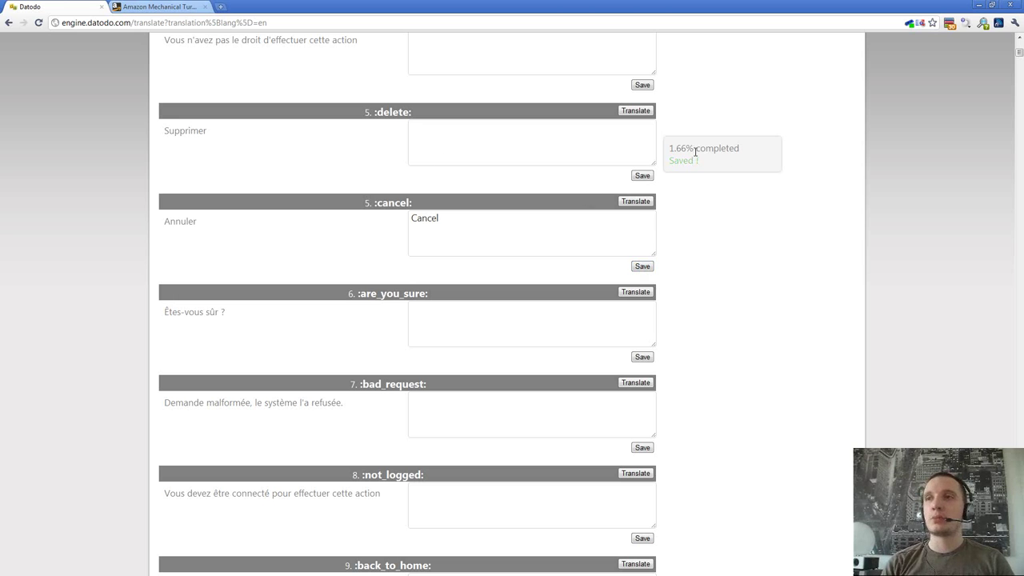
pyautogui.moveTo(692, 148); pyautogui.dragTo(669, 148)
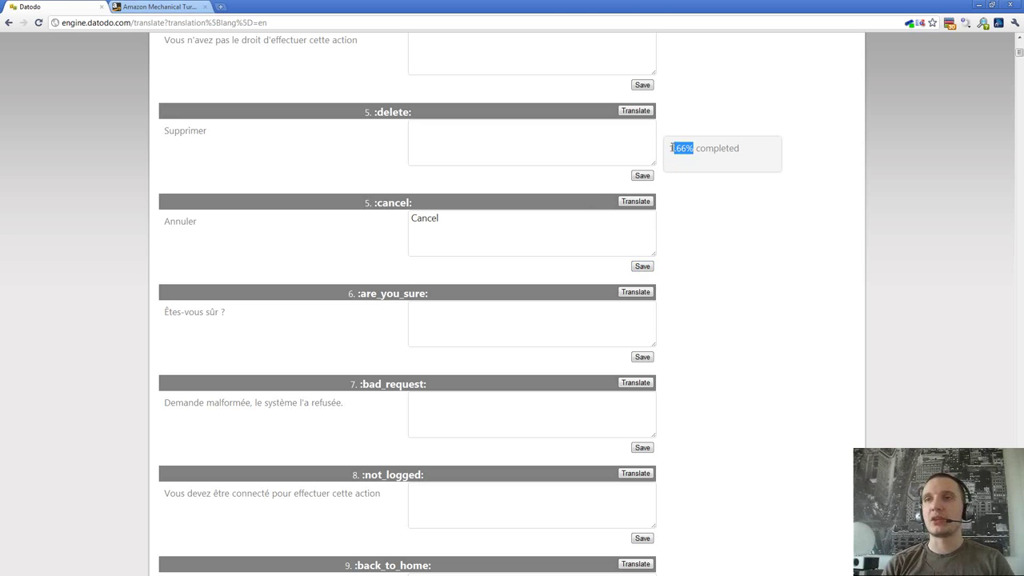
# Step: Fill the :delete: and :are_you_sure: entries with their automatic English translations and save both
pyautogui.click(521, 143)
pyautogui.click(635, 111)
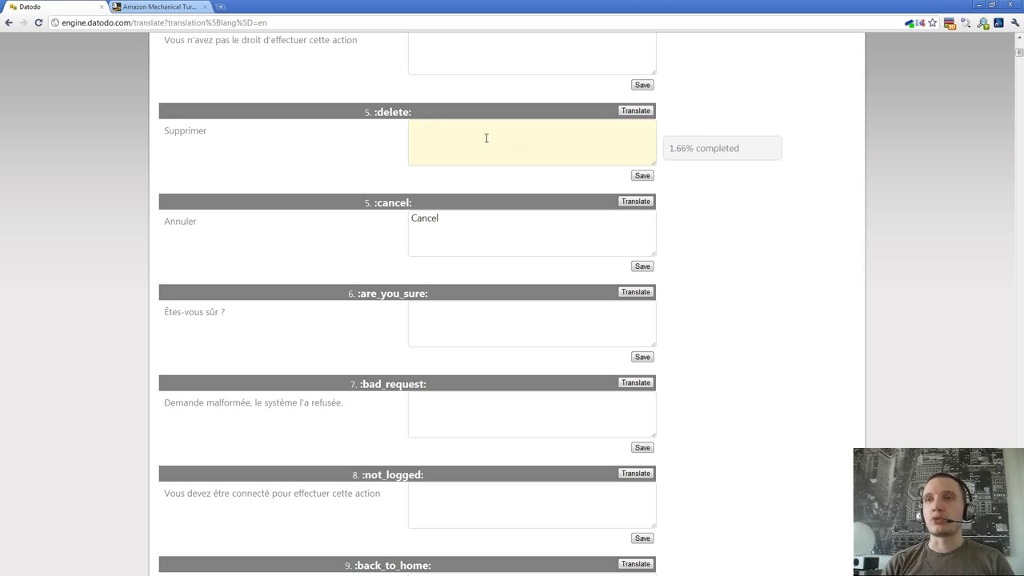
pyautogui.click(642, 176)
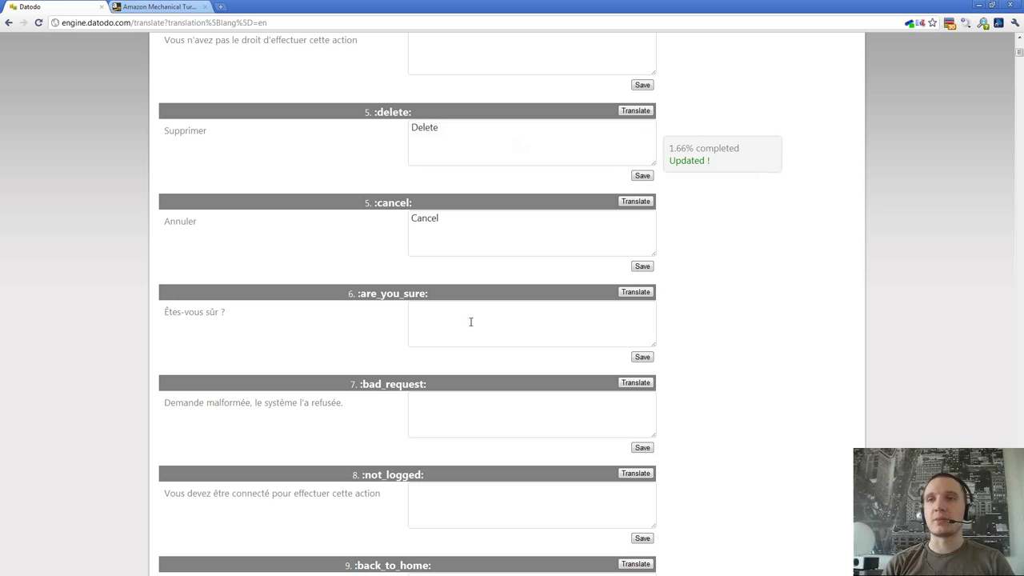
pyautogui.click(612, 311)
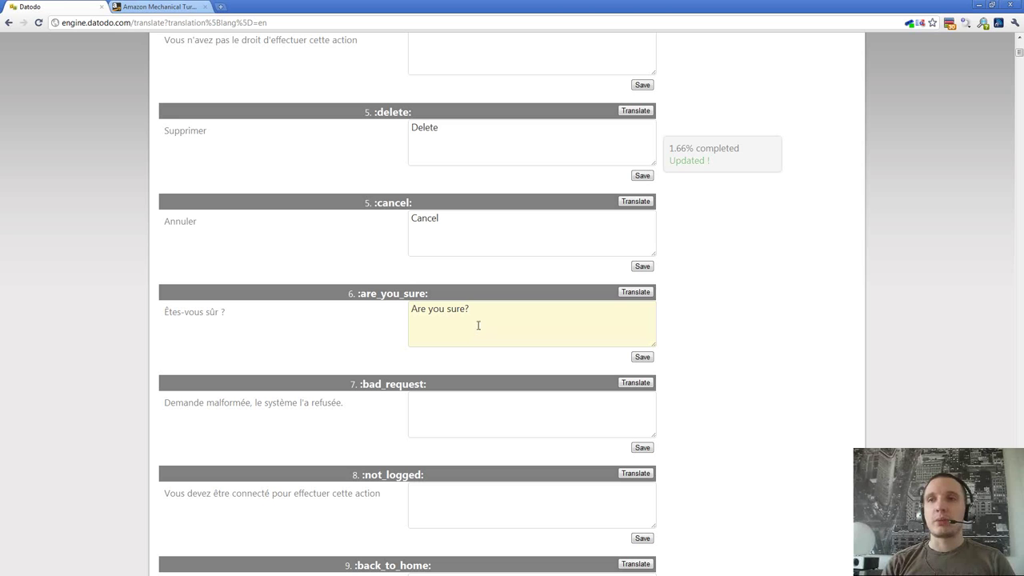
pyautogui.click(642, 357)
# Step: Look through the remaining entries of the translation list, from :bad_request: down to the task messages around number 155
pyautogui.scroll(-1, 422, 328)
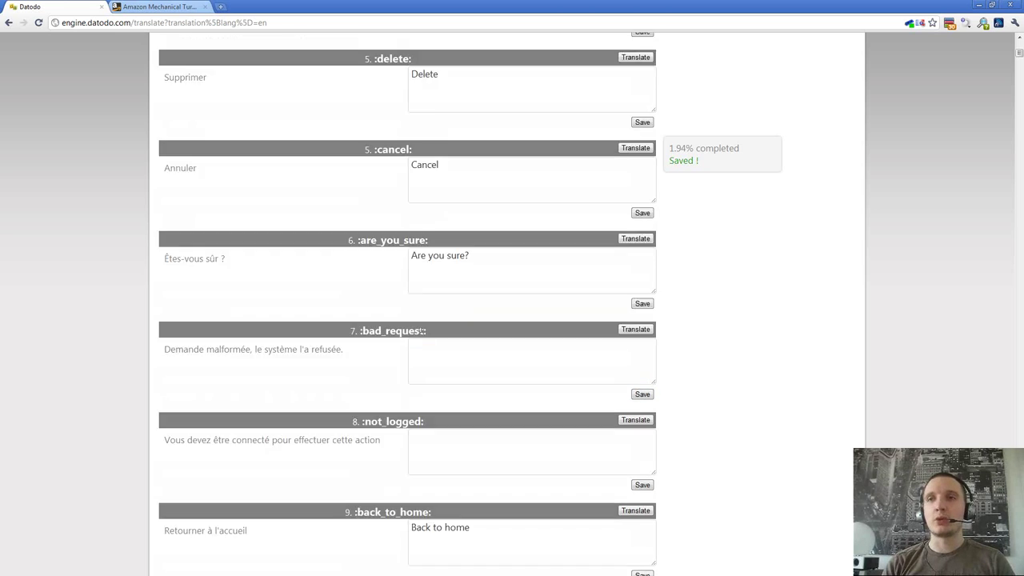
pyautogui.scroll(-1, 422, 330)
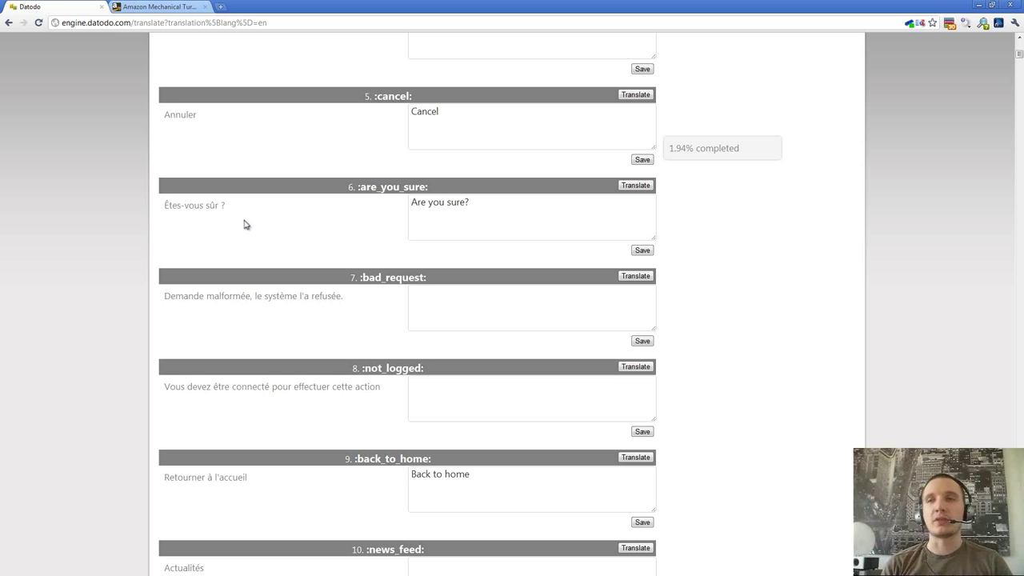
pyautogui.scroll(1, 238, 228)
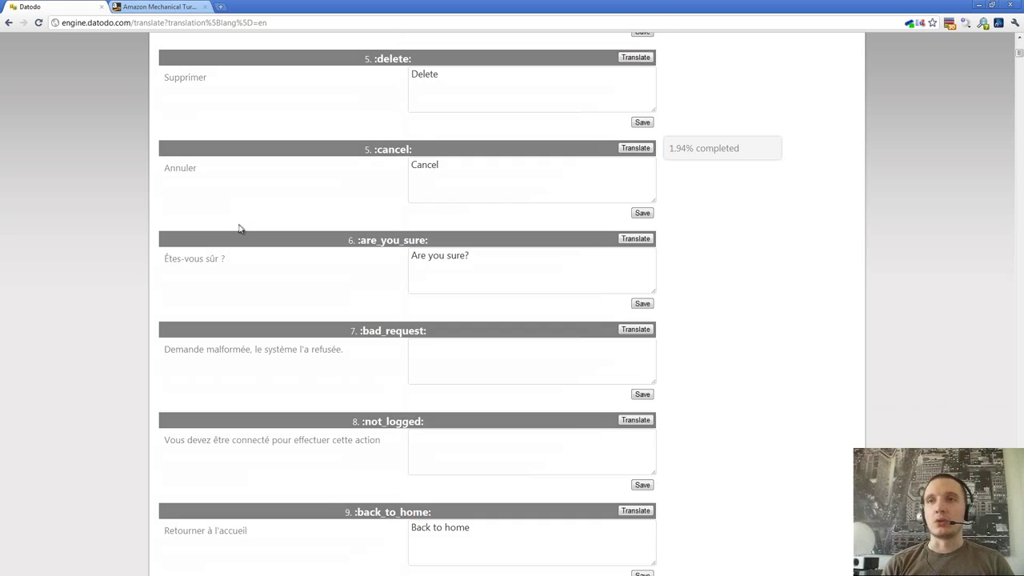
pyautogui.scroll(1, 238, 229)
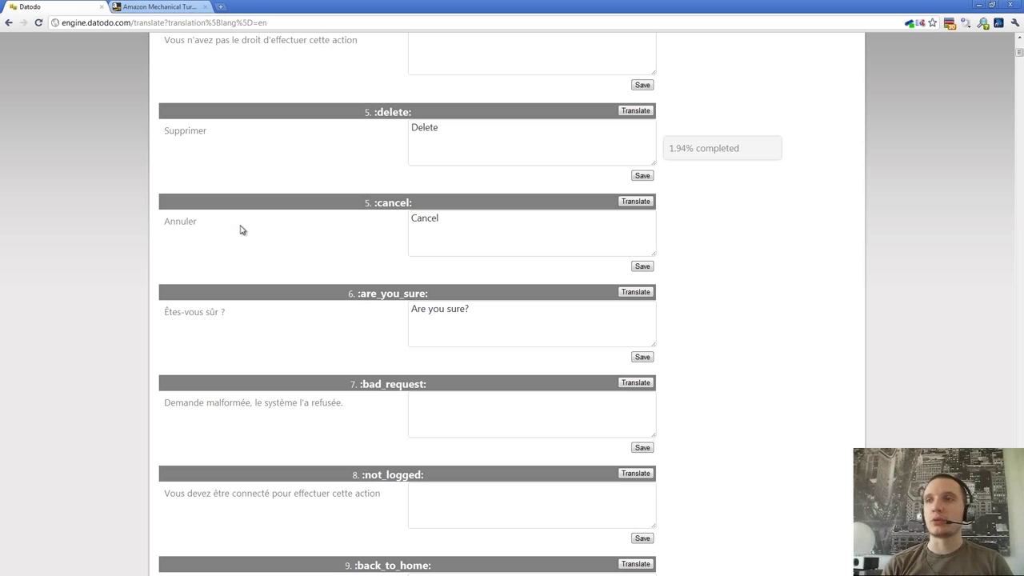
pyautogui.scroll(1, 239, 228)
pyautogui.scroll(1, 240, 229)
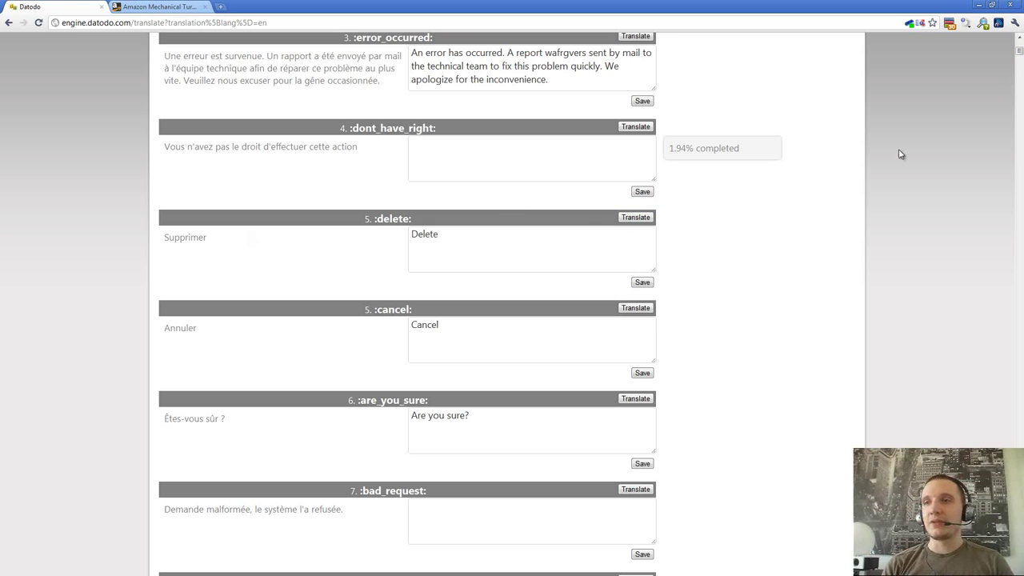
pyautogui.scroll(-3, 888, 160)
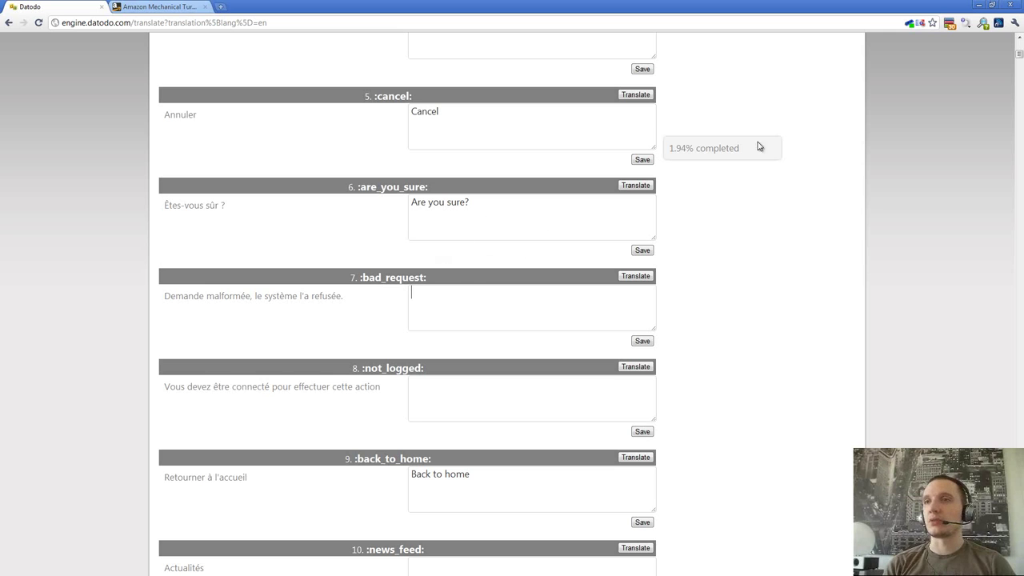
pyautogui.scroll(-3, 1020, 60)
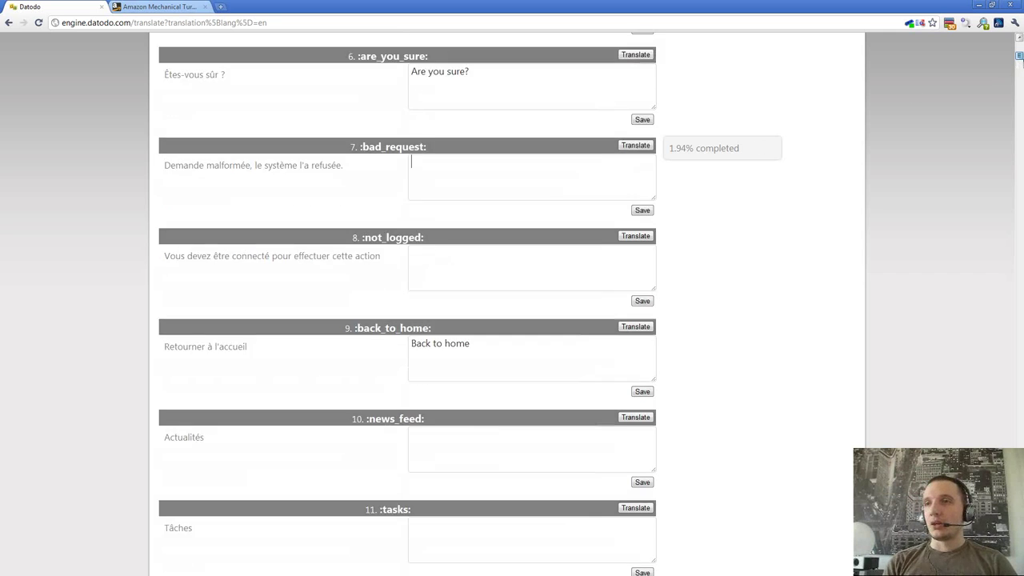
pyautogui.scroll(-1, 907, 146)
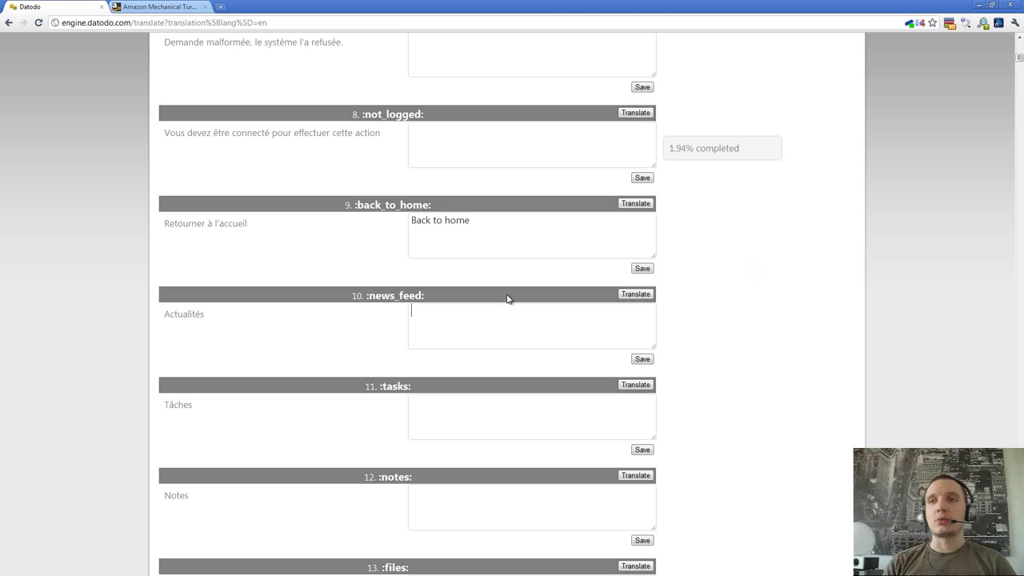
pyautogui.click(379, 326)
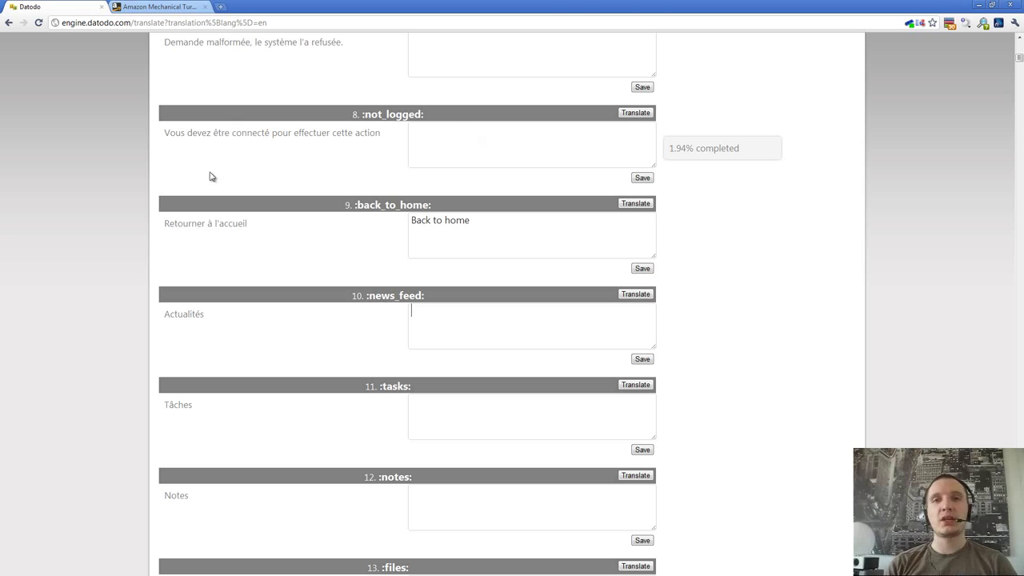
pyautogui.scroll(-8, 414, 287)
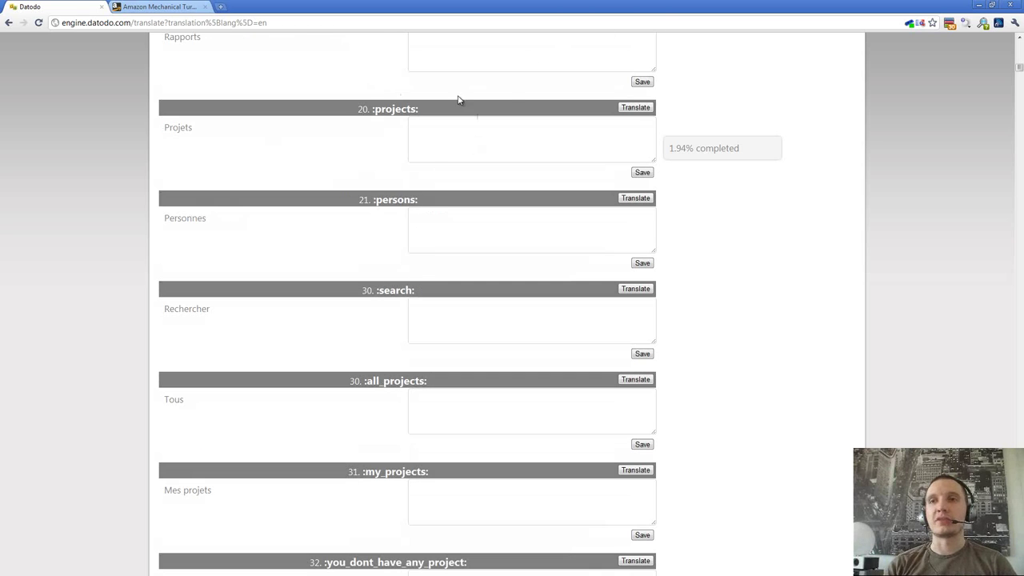
pyautogui.click(413, 218)
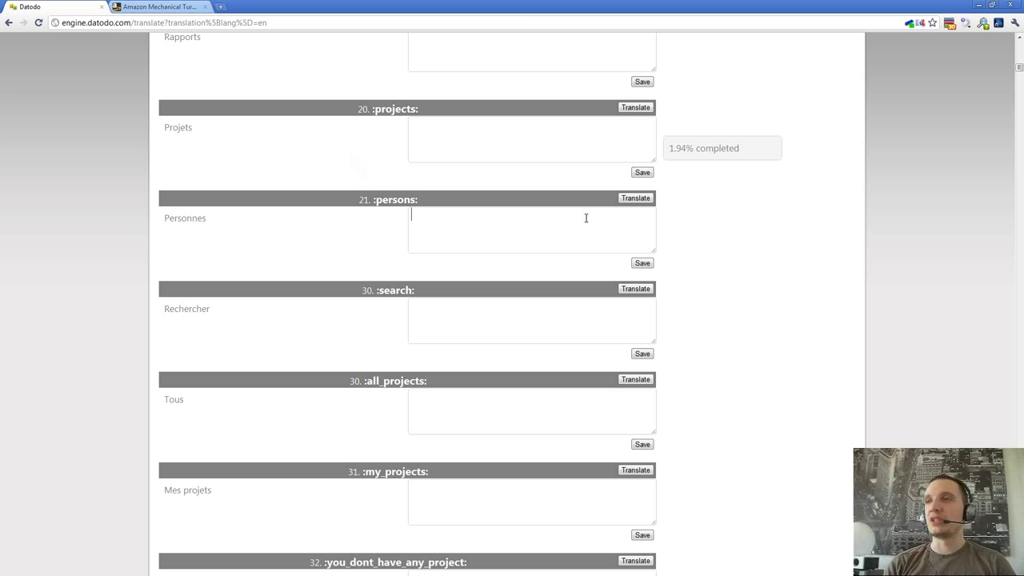
pyautogui.scroll(-3, 583, 219)
pyautogui.scroll(-3, 565, 226)
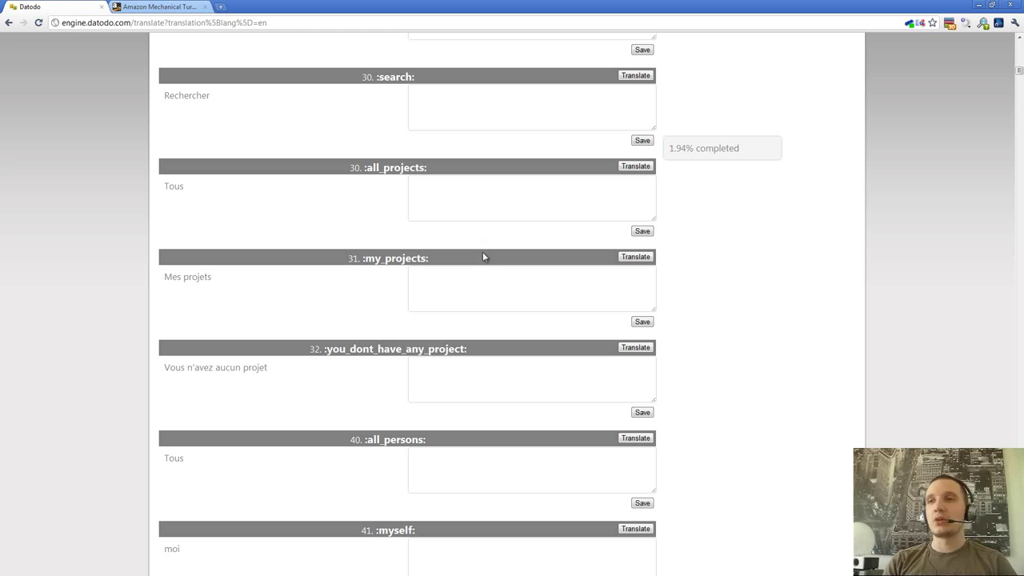
pyautogui.moveTo(1019, 72); pyautogui.dragTo(1018, 101)
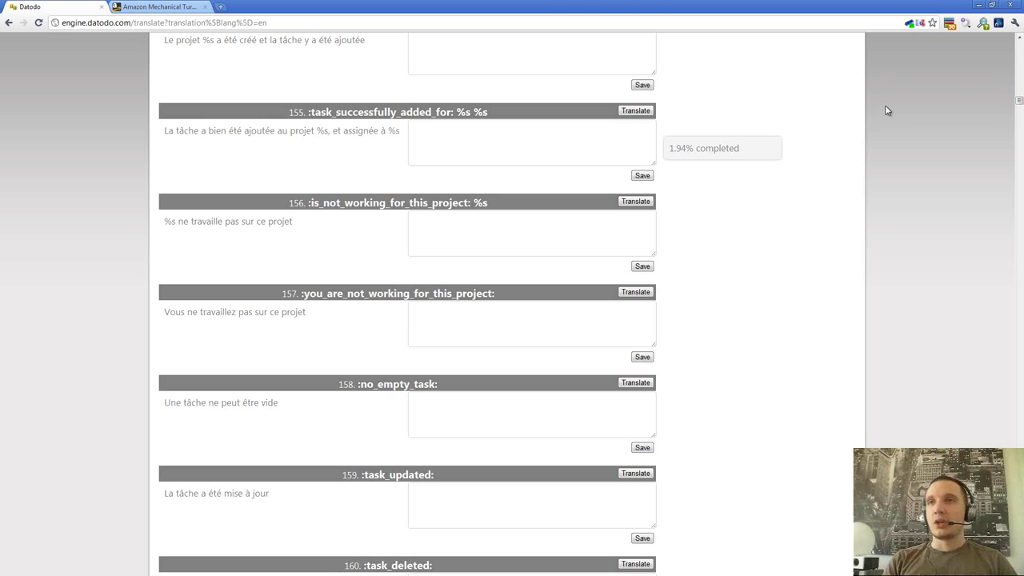
# Step: View the Amazon Mechanical Turk welcome page, and return to the first entries of the Datodo translation list
pyautogui.click(184, 8)
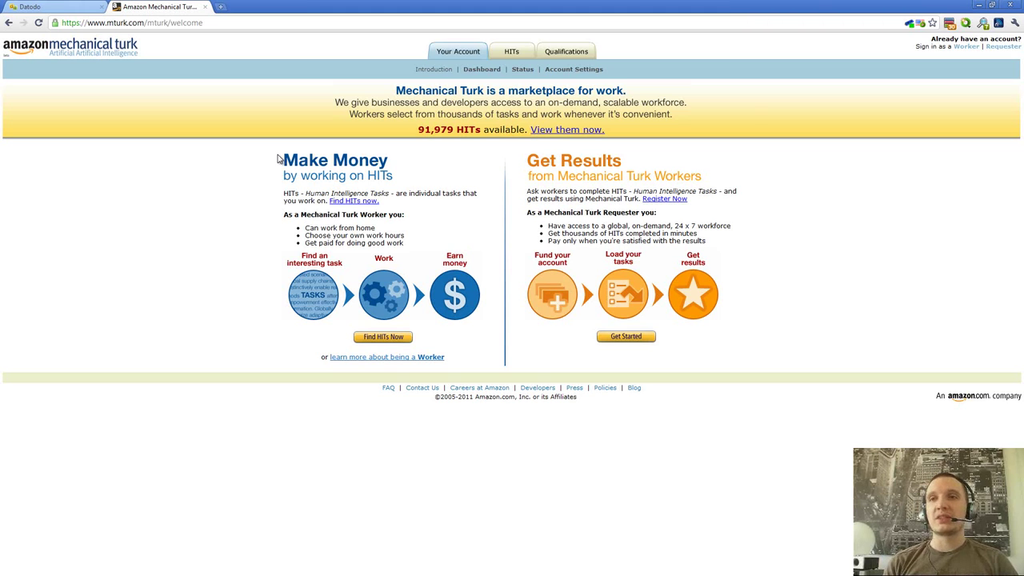
pyautogui.click(90, 8)
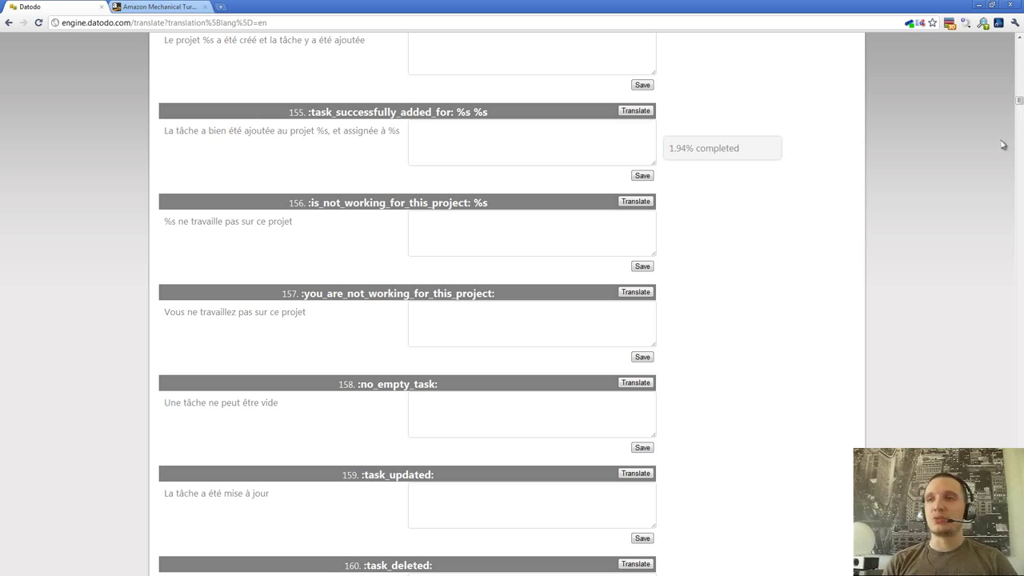
pyautogui.moveTo(1019, 100); pyautogui.dragTo(1020, 33)
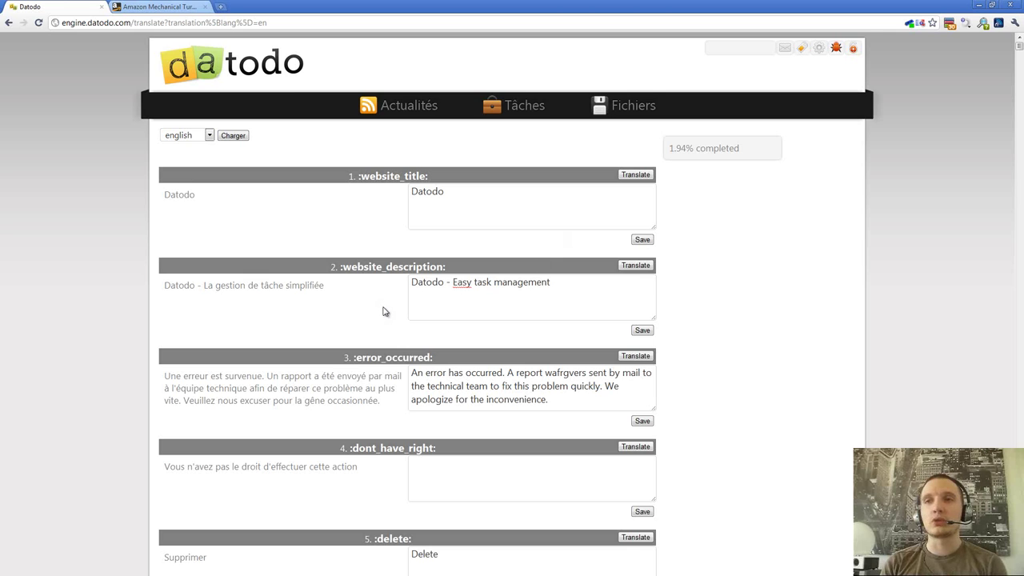
pyautogui.scroll(-1, 409, 320)
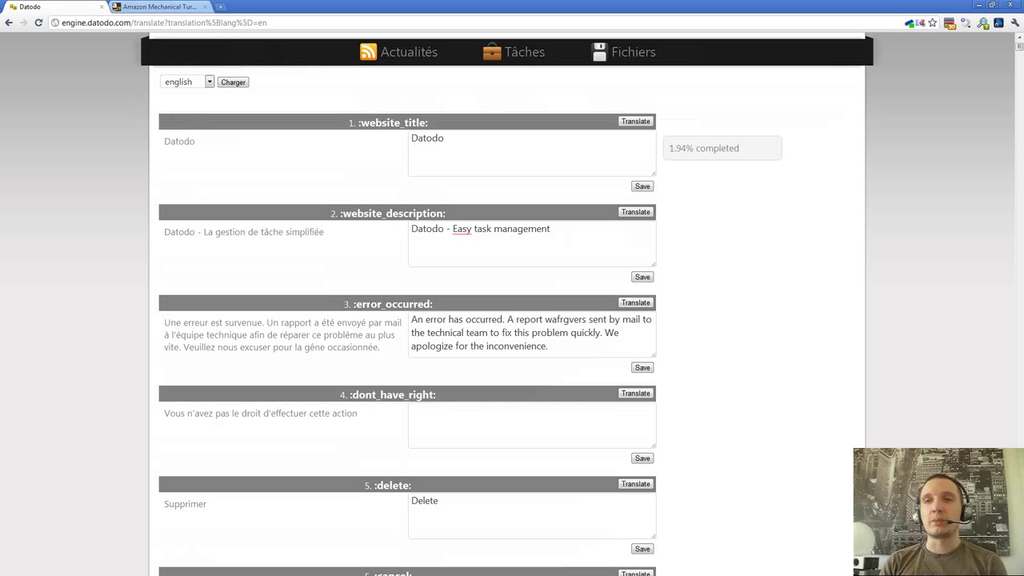